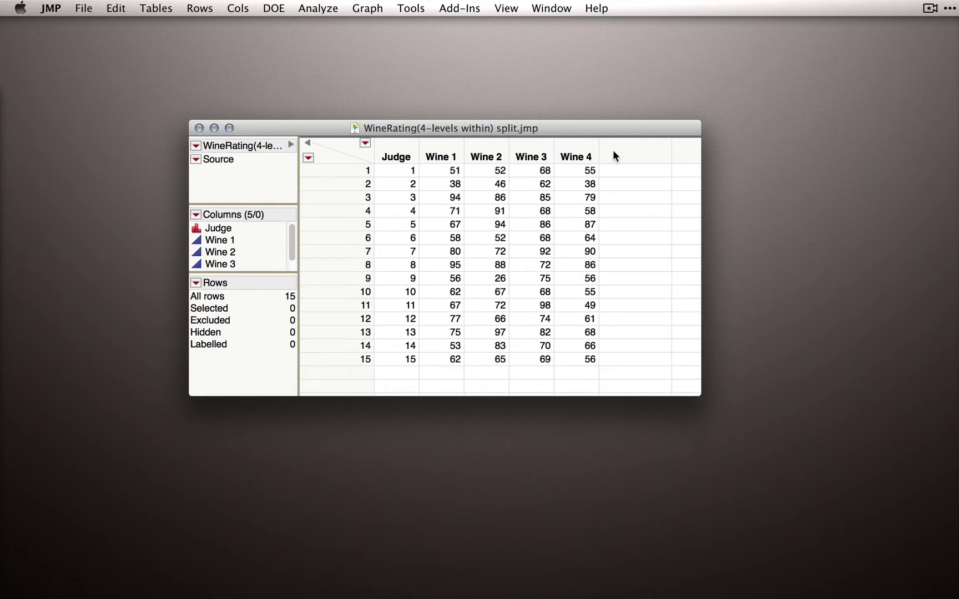
- Open Tables > Stack for the WineRating table and reposition the dialog over the table
{"action": "left_click", "coordinate": [155, 8]}
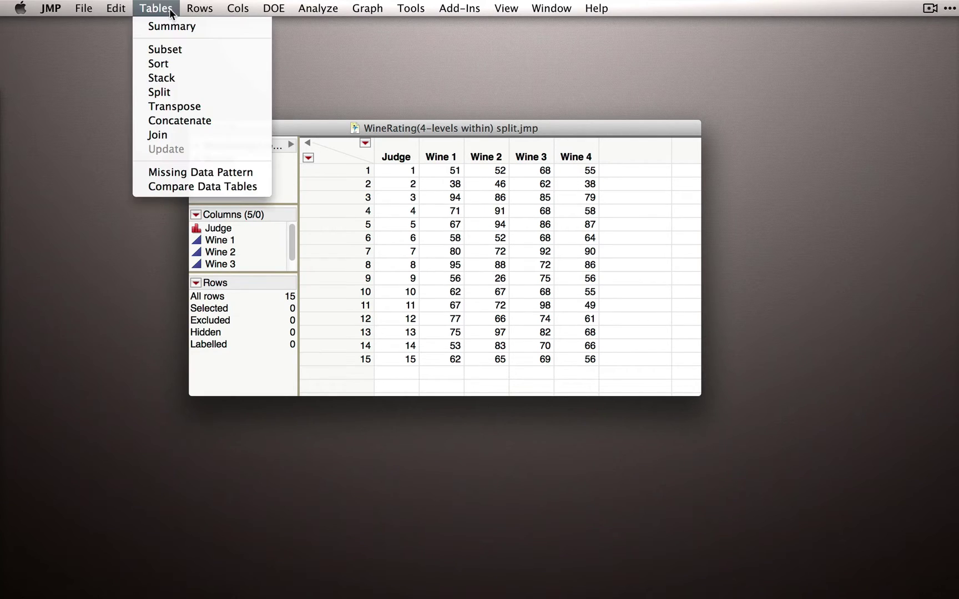
{"action": "left_click", "coordinate": [183, 81]}
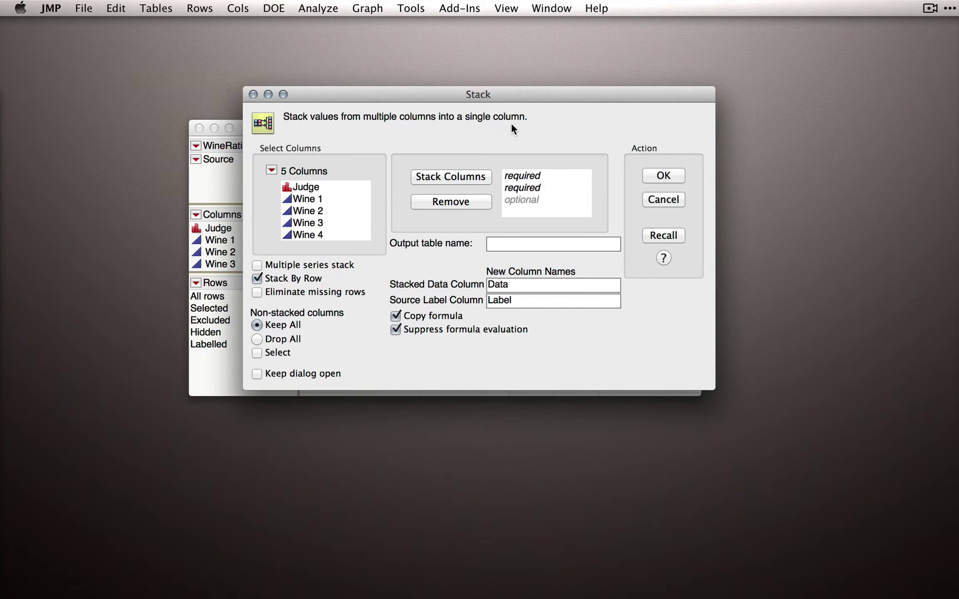
{"action": "left_click_drag", "start_coordinate": [482, 97], "coordinate": [542, 351]}
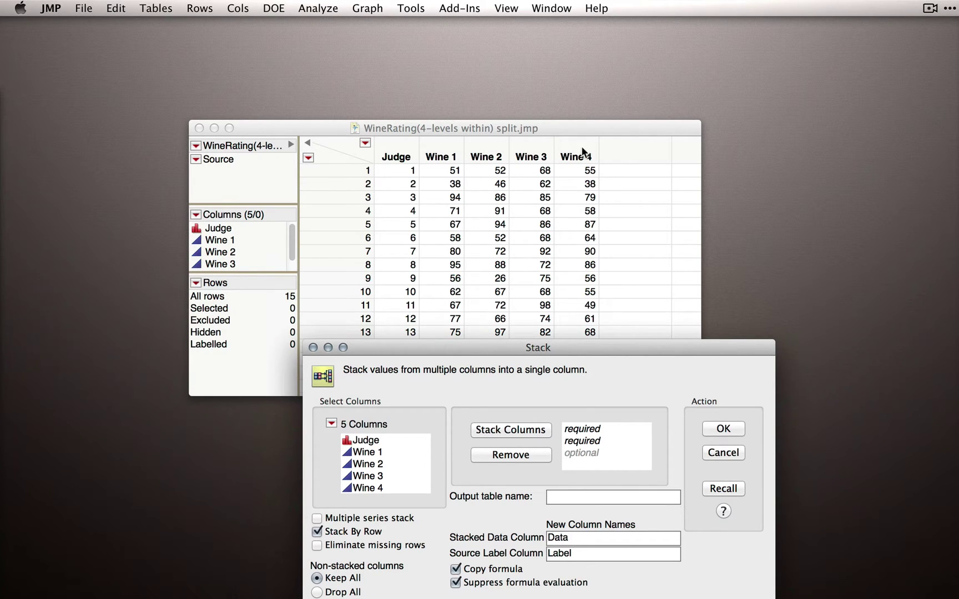
{"action": "left_click_drag", "start_coordinate": [524, 349], "coordinate": [481, 122]}
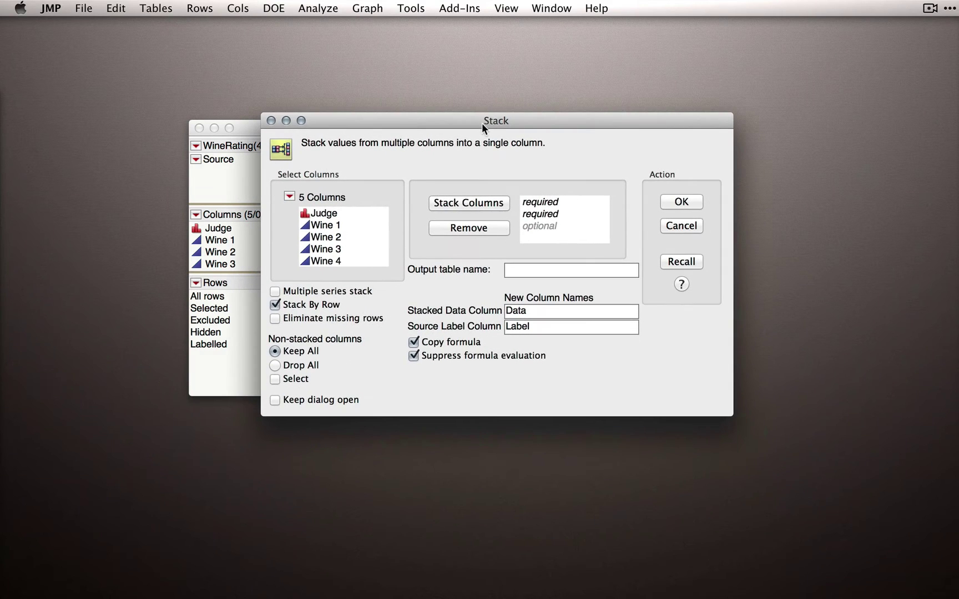
- Add Wine 1 through Wine 4 as the stack columns and enable Keep dialog open
{"action": "left_click", "coordinate": [345, 224]}
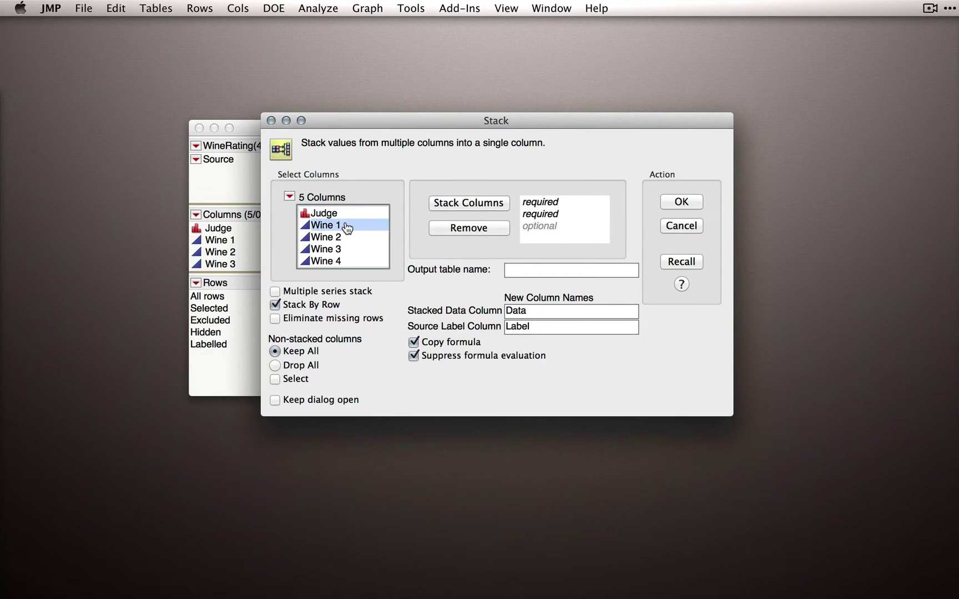
{"action": "left_click", "coordinate": [340, 262], "text": "shift"}
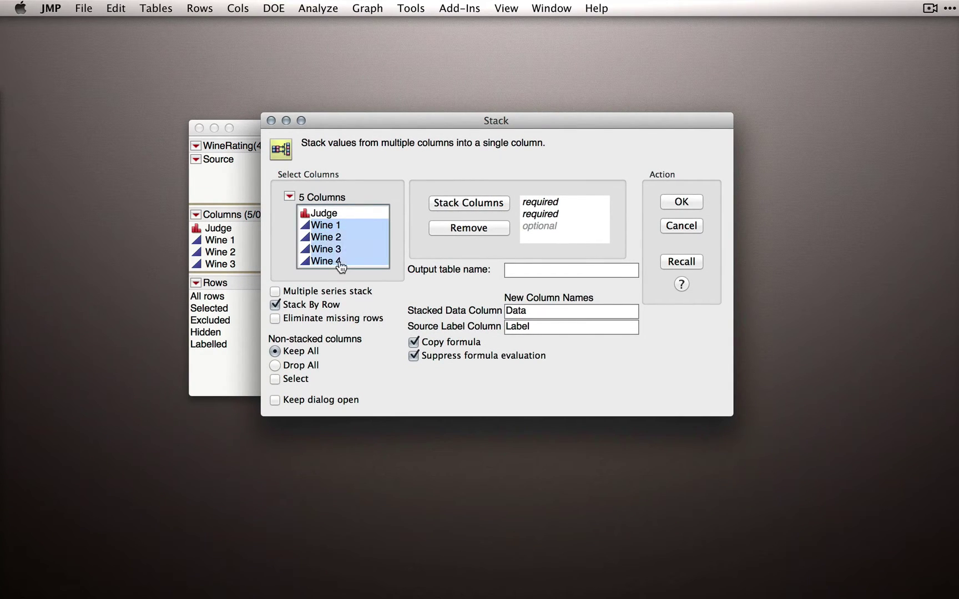
{"action": "left_click", "coordinate": [483, 212]}
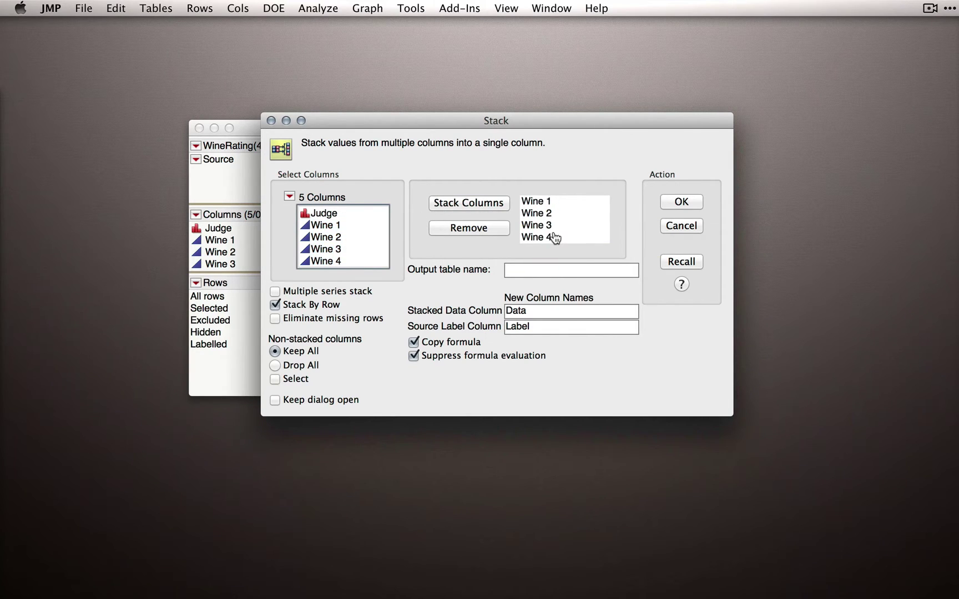
{"action": "left_click_drag", "start_coordinate": [465, 121], "coordinate": [668, 114]}
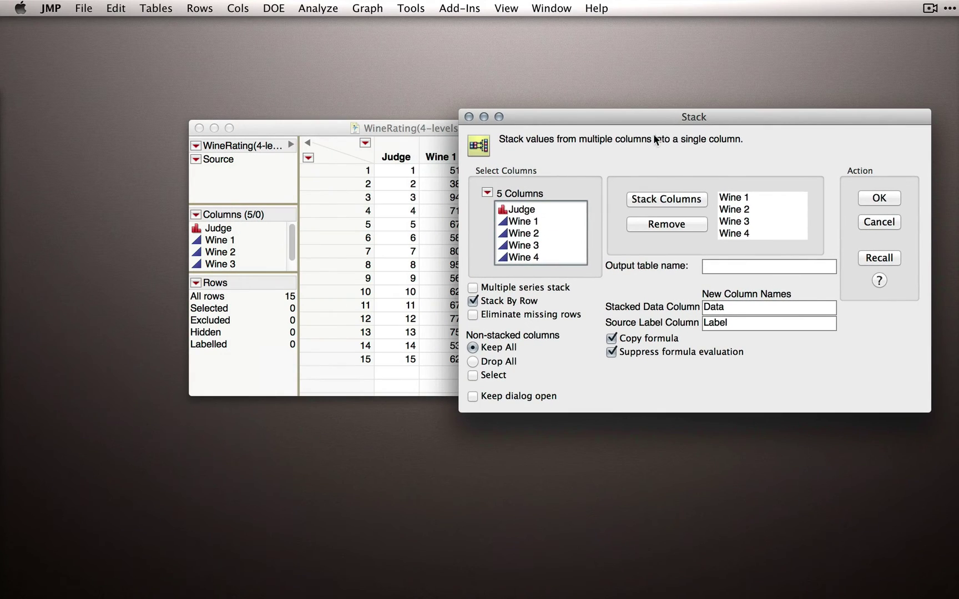
{"action": "left_click", "coordinate": [516, 397]}
- Create the stacked table untitled 116 and inspect its Judge, Label and Data columns
{"action": "left_click", "coordinate": [881, 199]}
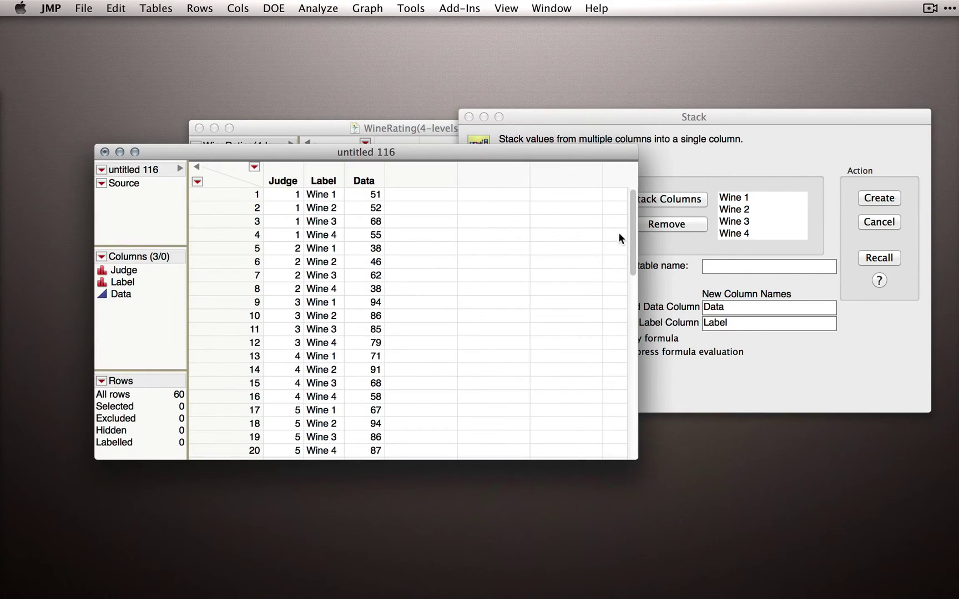
{"action": "left_click_drag", "start_coordinate": [638, 238], "coordinate": [447, 238]}
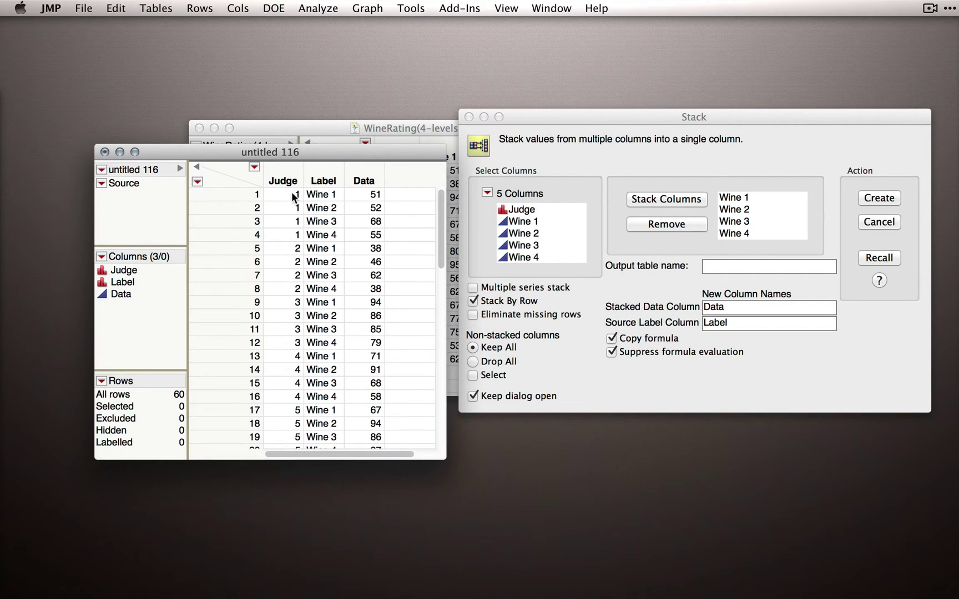
{"action": "left_click_drag", "start_coordinate": [292, 196], "coordinate": [282, 237]}
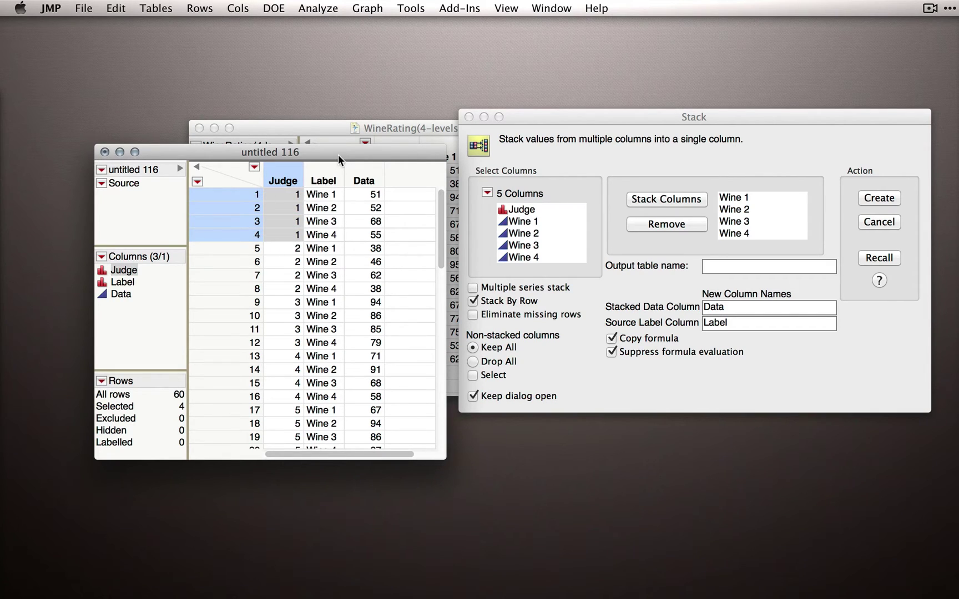
{"action": "left_click", "coordinate": [328, 178]}
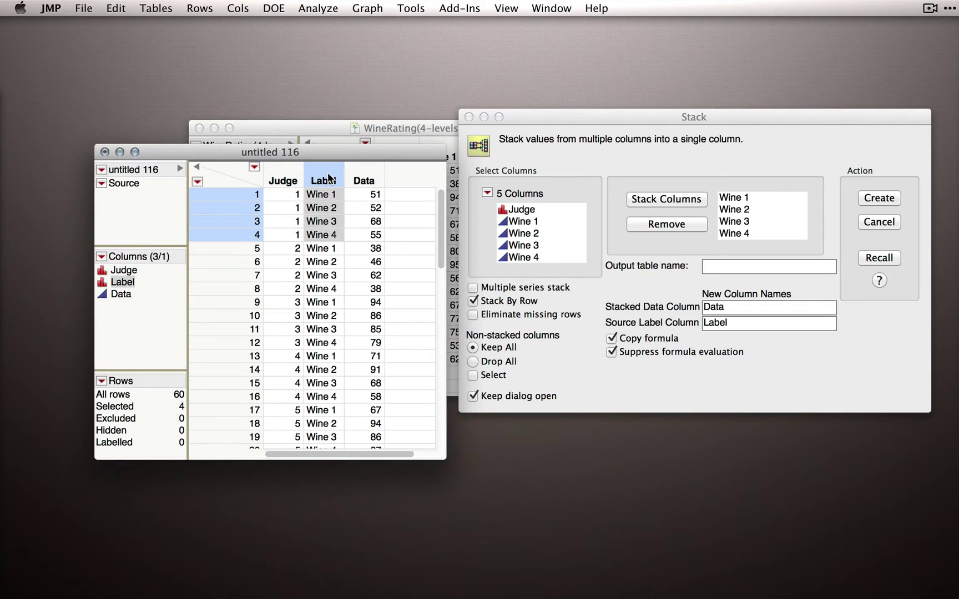
{"action": "left_click", "coordinate": [363, 180]}
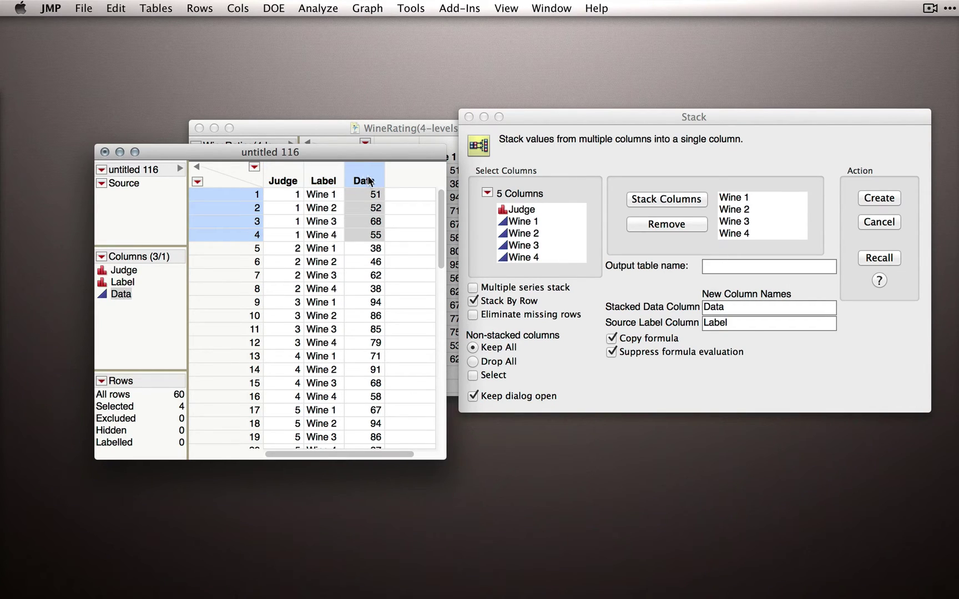
{"action": "left_click", "coordinate": [324, 182]}
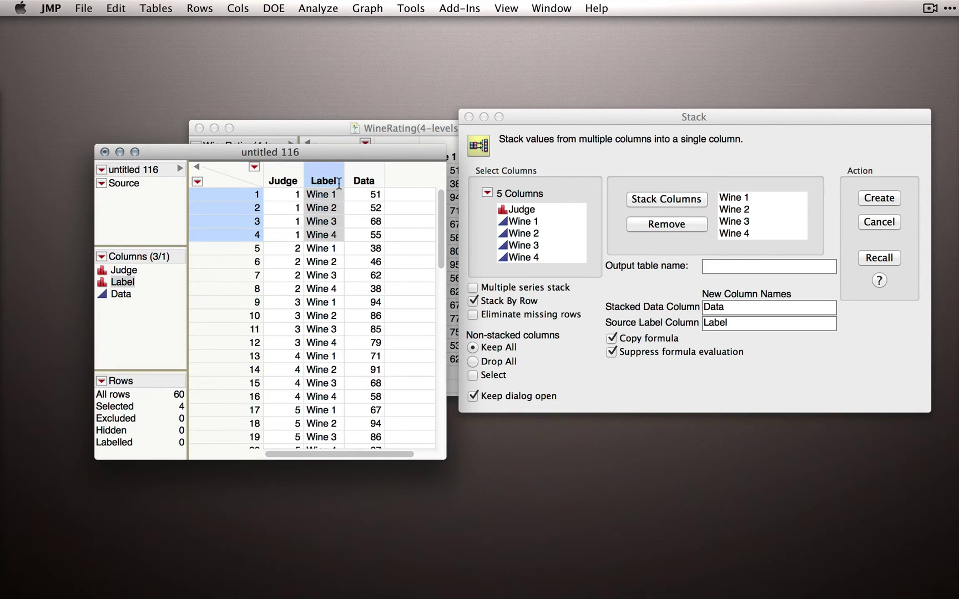
{"action": "left_click", "coordinate": [792, 344]}
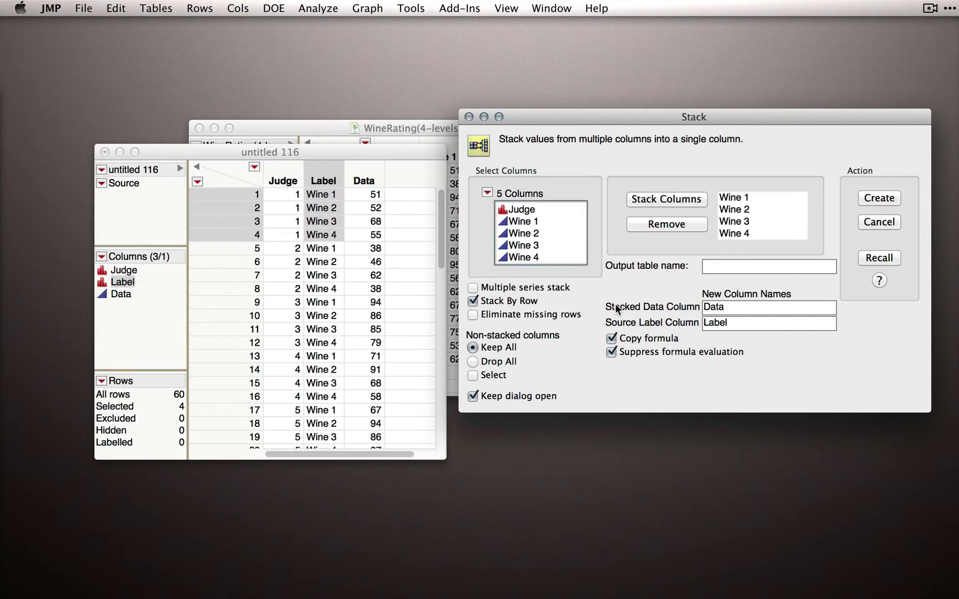
- Rename the Stacked Data Column from Data to Rating
{"action": "double_click", "coordinate": [731, 308]}
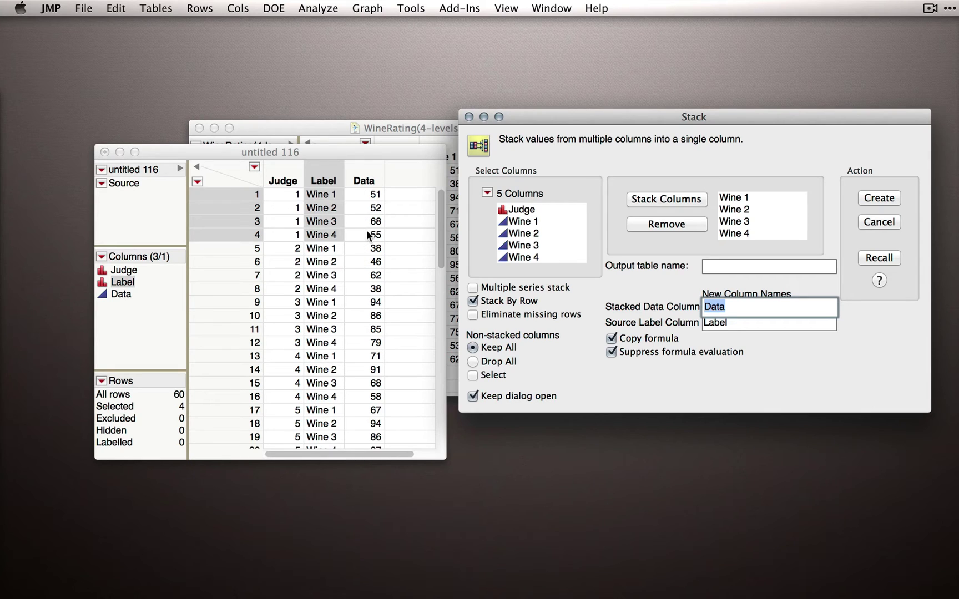
{"action": "left_click_drag", "start_coordinate": [410, 122], "coordinate": [407, 85]}
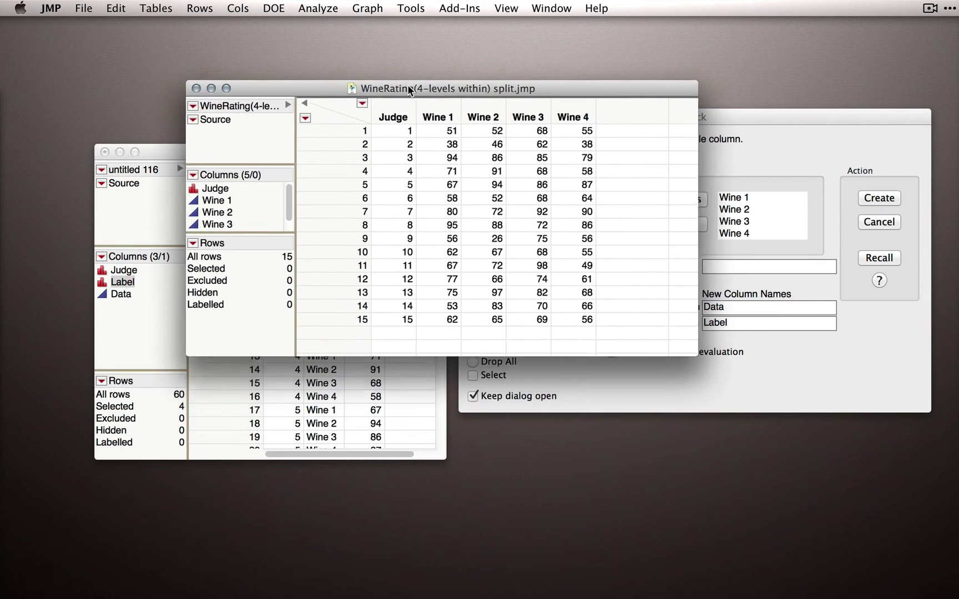
{"action": "left_click", "coordinate": [399, 385]}
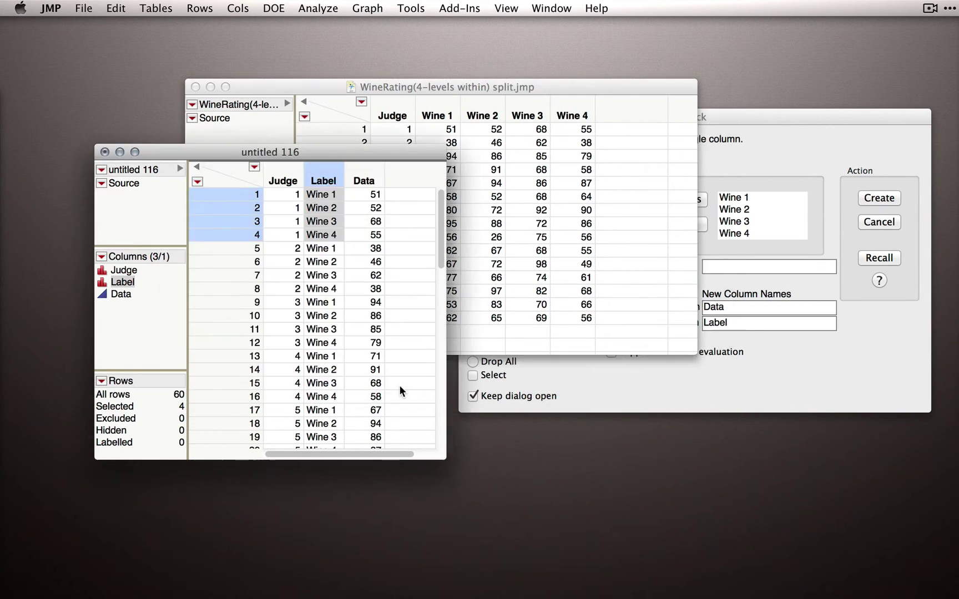
{"action": "left_click", "coordinate": [368, 178]}
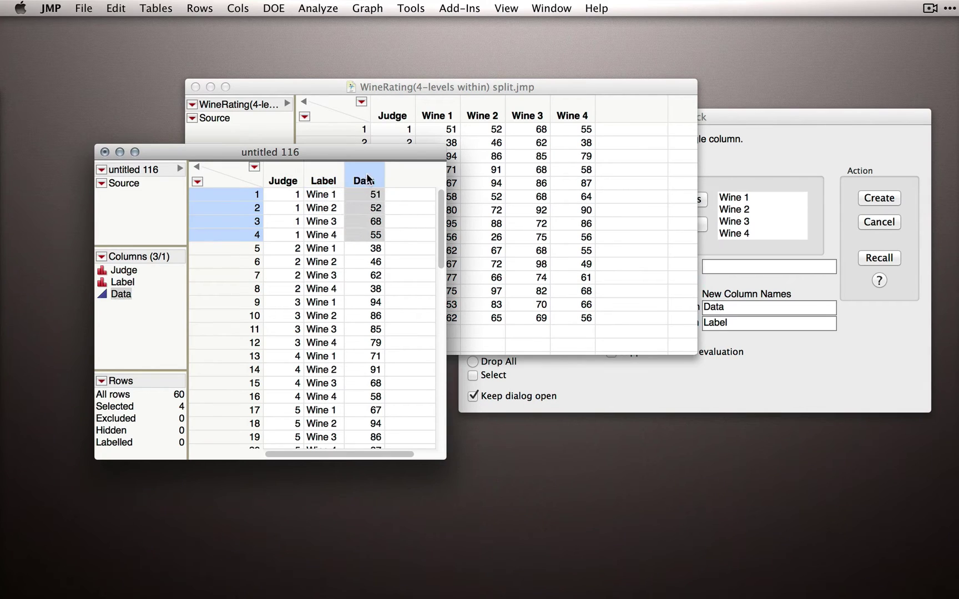
{"action": "left_click", "coordinate": [733, 305]}
{"action": "type", "text": "Rating"}
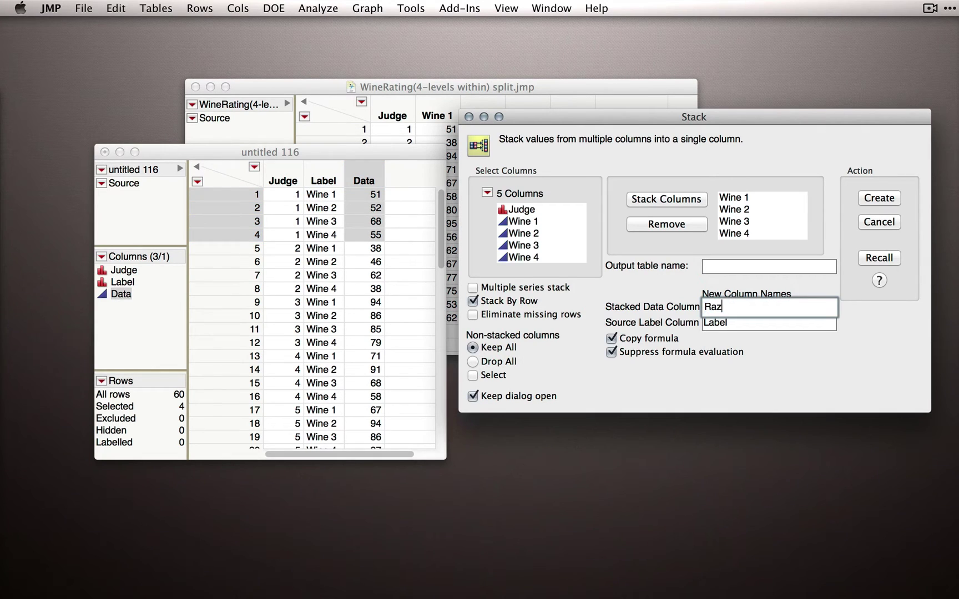
- Rename the Source Label Column from Label to Wine
{"action": "left_click", "coordinate": [730, 322]}
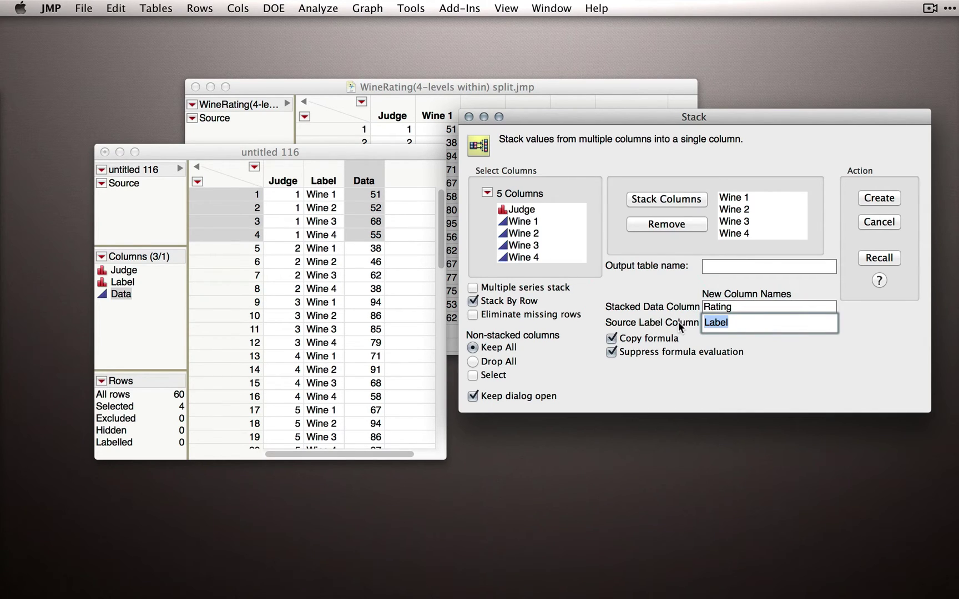
{"action": "left_click", "coordinate": [325, 177]}
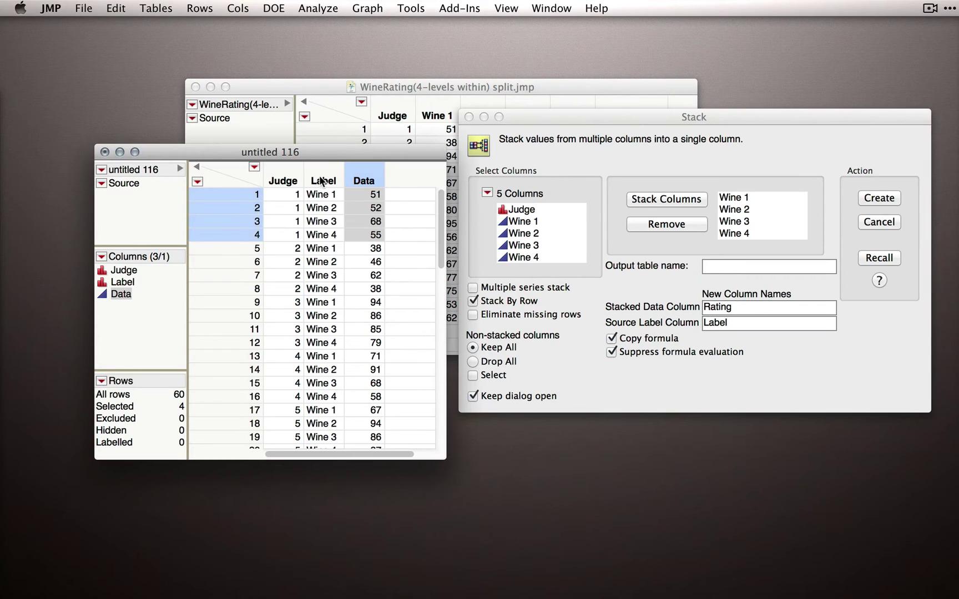
{"action": "left_click", "coordinate": [323, 180]}
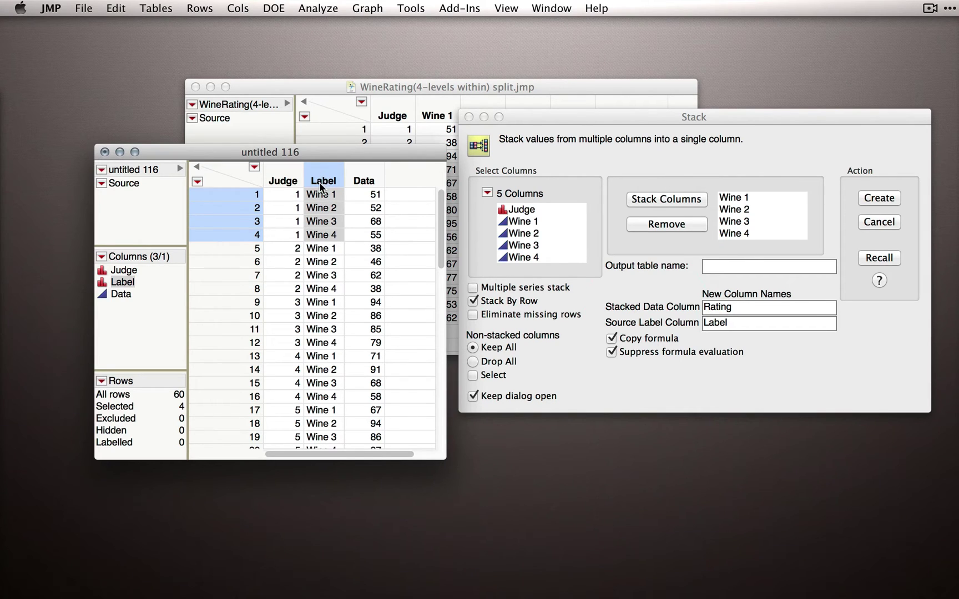
{"action": "left_click", "coordinate": [716, 322]}
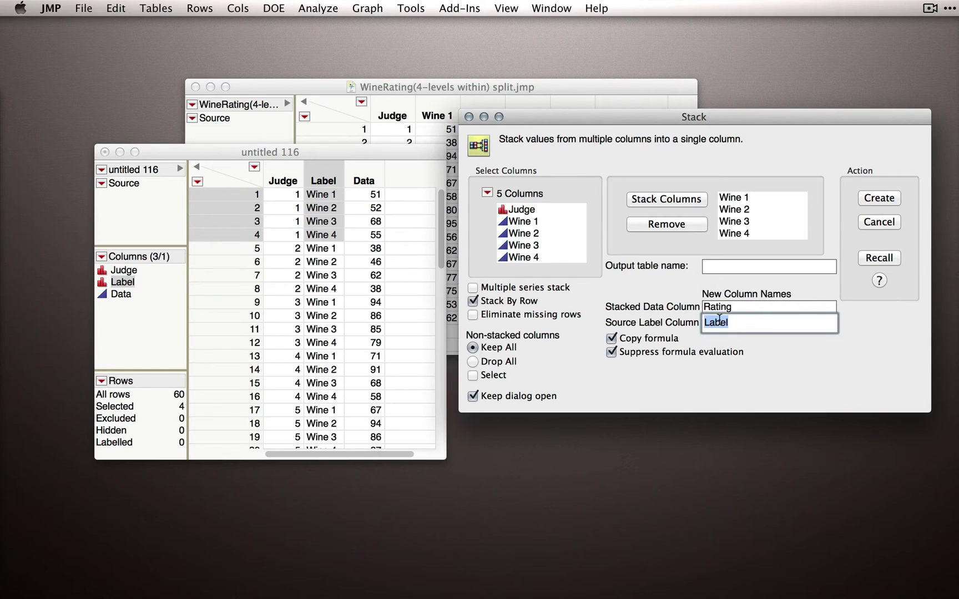
{"action": "type", "text": "Wine"}
{"action": "left_click", "coordinate": [873, 200]}
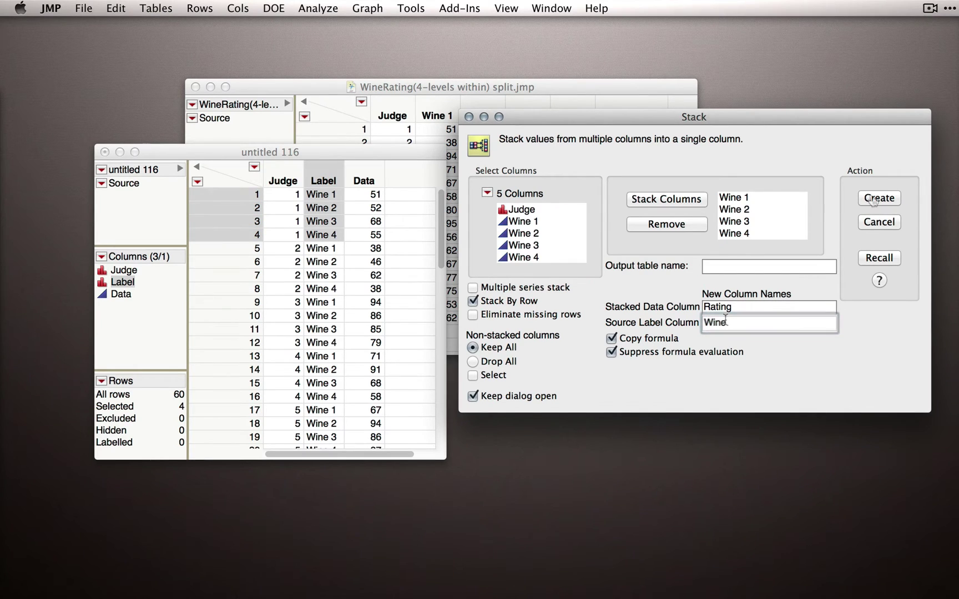
- Create untitled 118 with Judge, Wine and Rating columns and inspect its Wine and Rating columns
{"action": "left_click", "coordinate": [874, 199]}
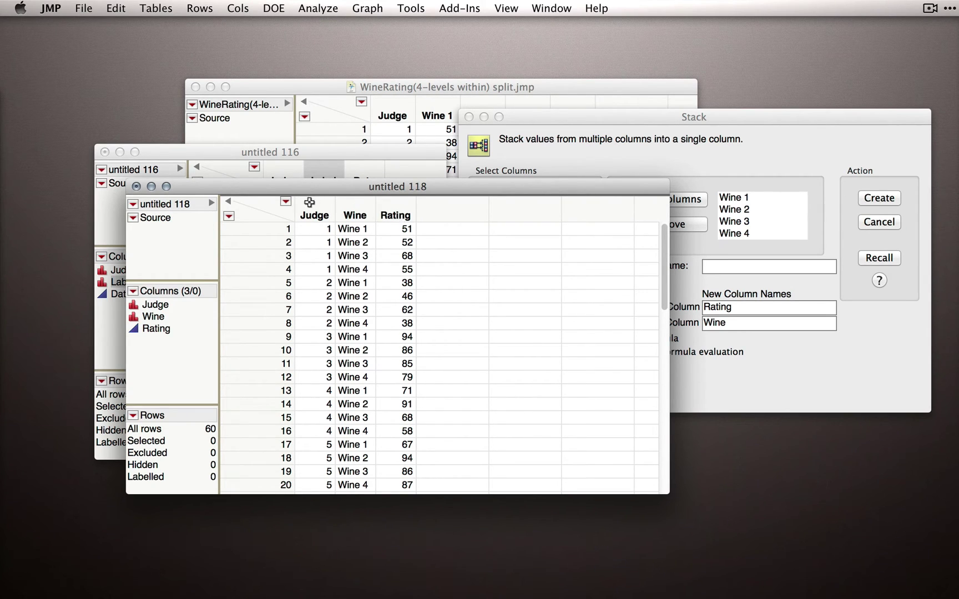
{"action": "left_click", "coordinate": [353, 207]}
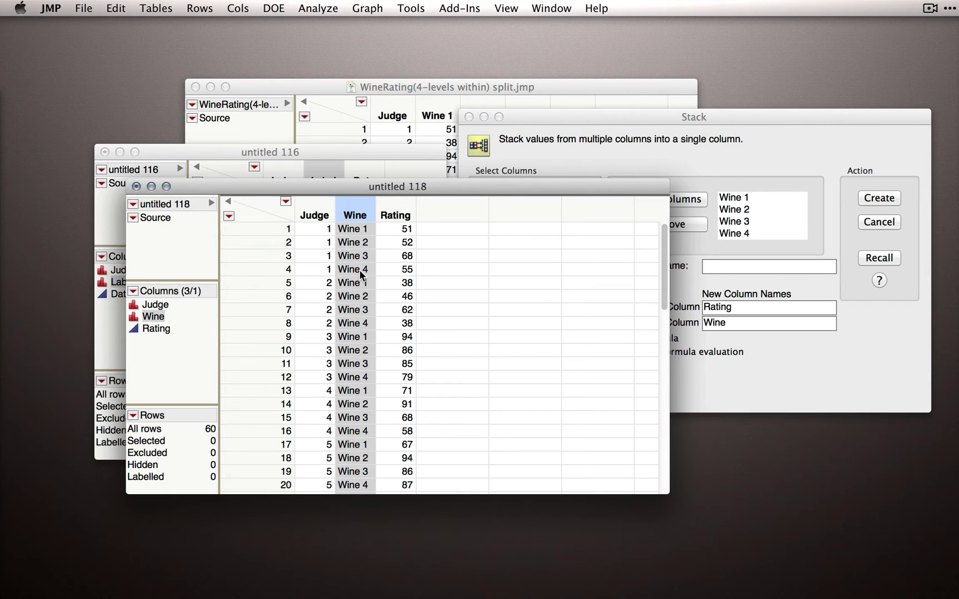
{"action": "left_click", "coordinate": [398, 217]}
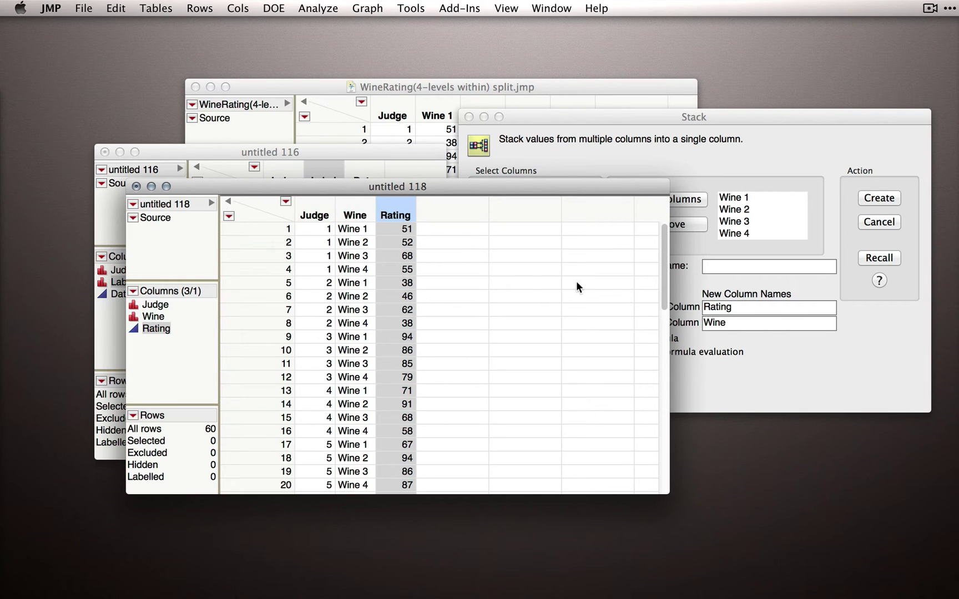
{"action": "left_click", "coordinate": [814, 368]}
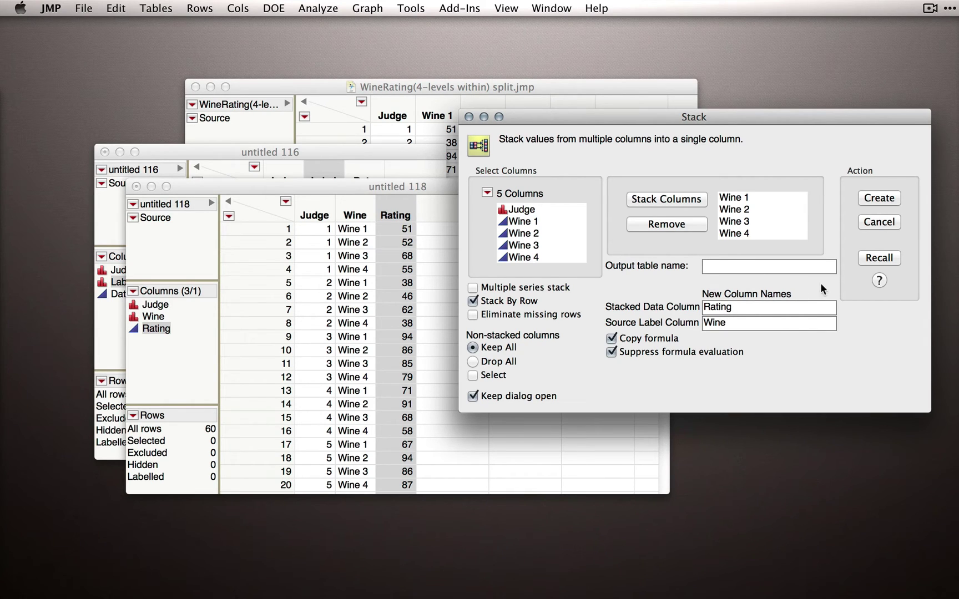
- Cancel the Stack dialog and move and narrow the stacked table's window
{"action": "left_click", "coordinate": [879, 222]}
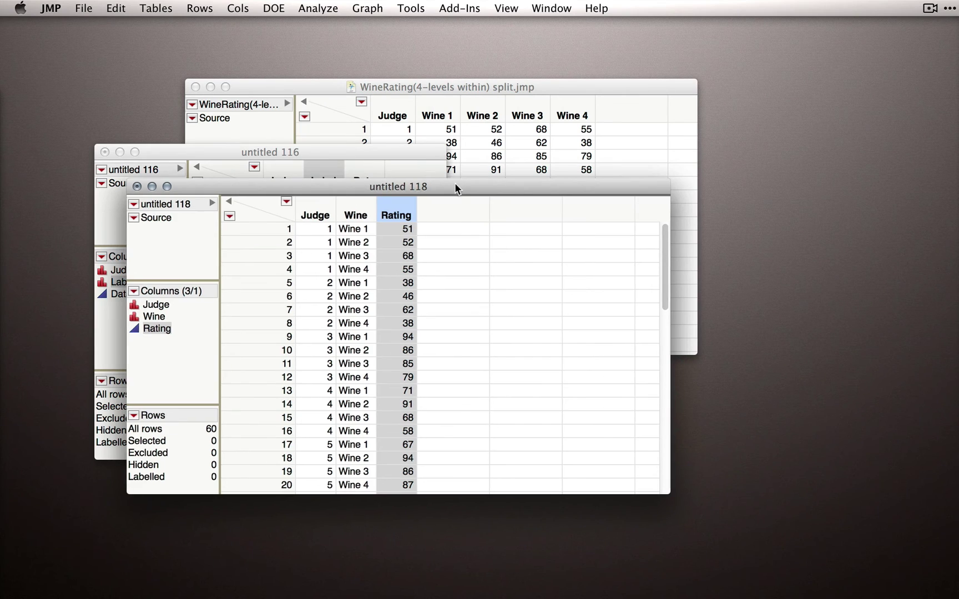
{"action": "left_click_drag", "start_coordinate": [456, 189], "coordinate": [679, 197]}
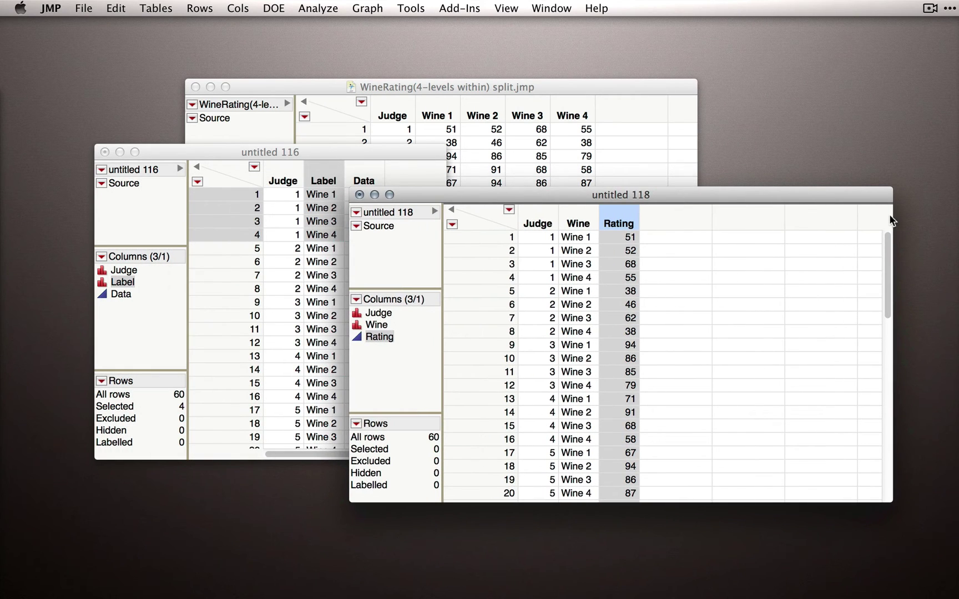
{"action": "left_click_drag", "start_coordinate": [890, 220], "coordinate": [680, 208]}
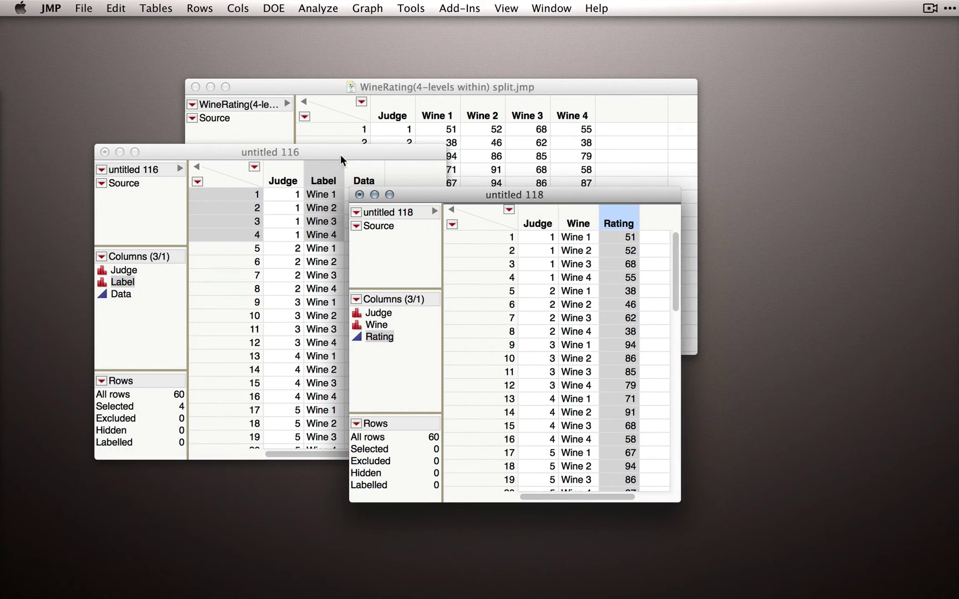
- Close untitled 116 without saving, placing WineRating on the left and untitled 118 on the right
{"action": "left_click", "coordinate": [341, 156]}
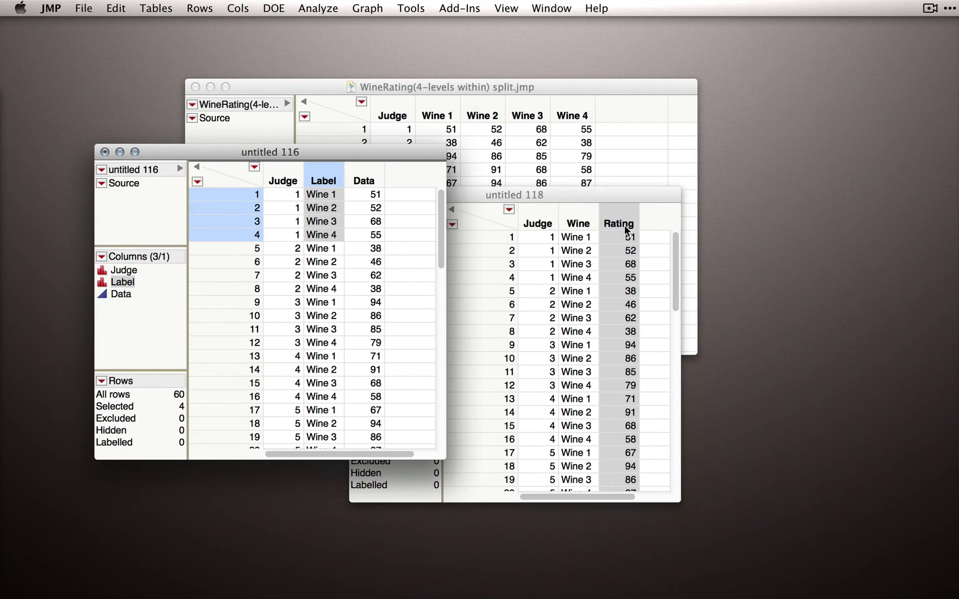
{"action": "left_click", "coordinate": [104, 153]}
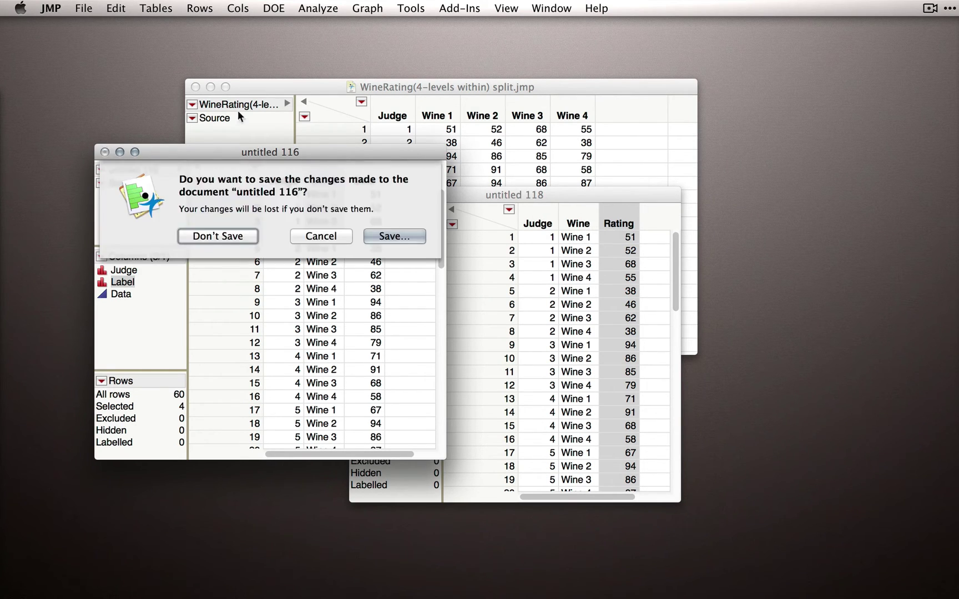
{"action": "left_click", "coordinate": [219, 236]}
{"action": "left_click_drag", "start_coordinate": [388, 88], "coordinate": [253, 114]}
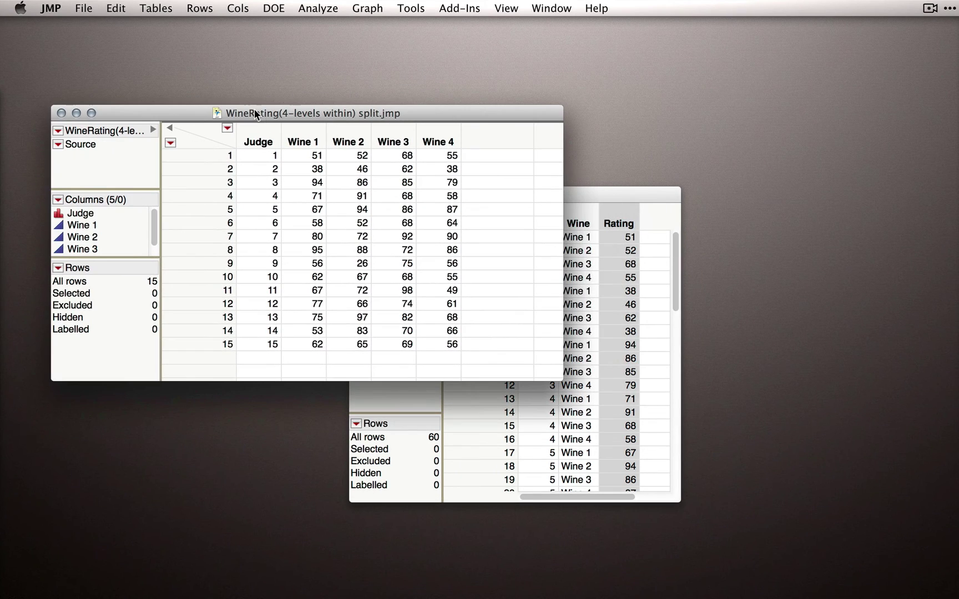
{"action": "left_click_drag", "start_coordinate": [584, 194], "coordinate": [800, 114]}
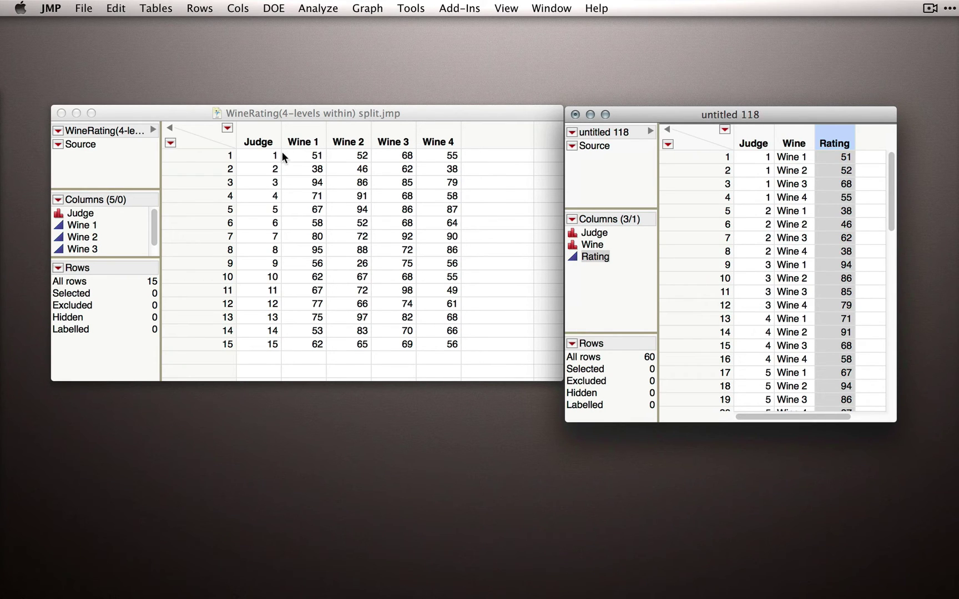
{"action": "left_click", "coordinate": [299, 151]}
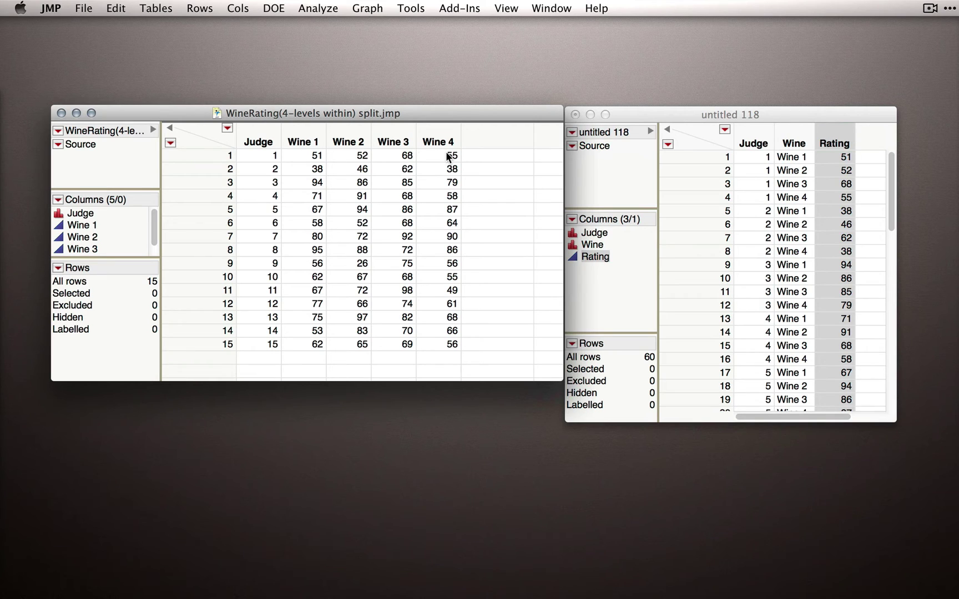
{"action": "left_click", "coordinate": [838, 149]}
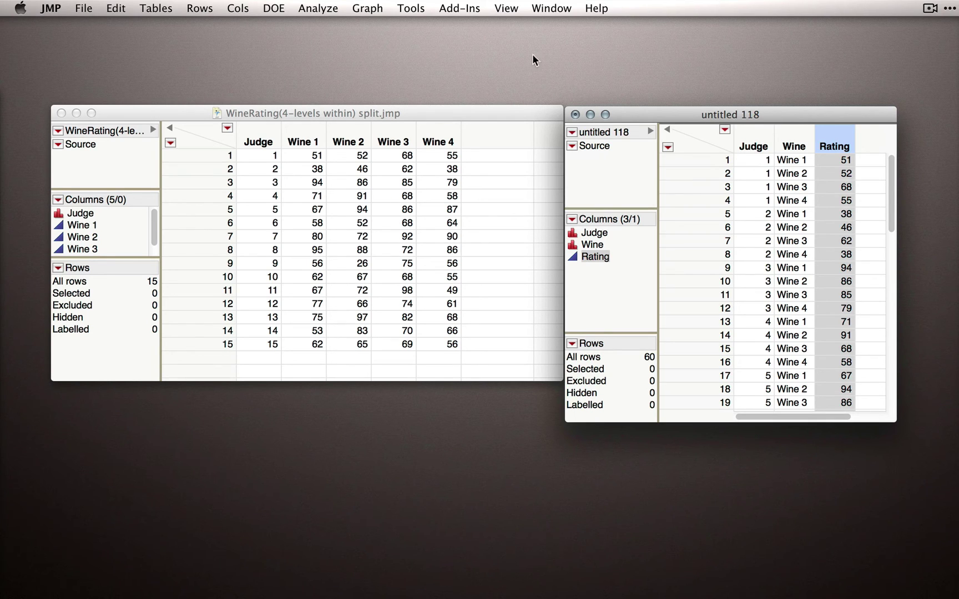
- Split the stacked table with Rating split by Wine, grouped by Judge, creating untitled 119
{"action": "left_click", "coordinate": [164, 7]}
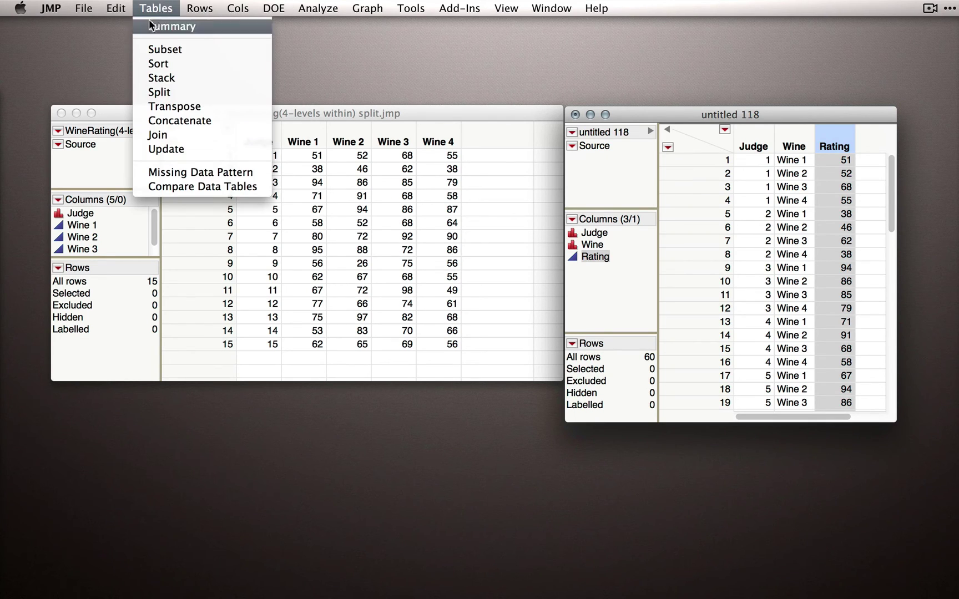
{"action": "left_click", "coordinate": [169, 91]}
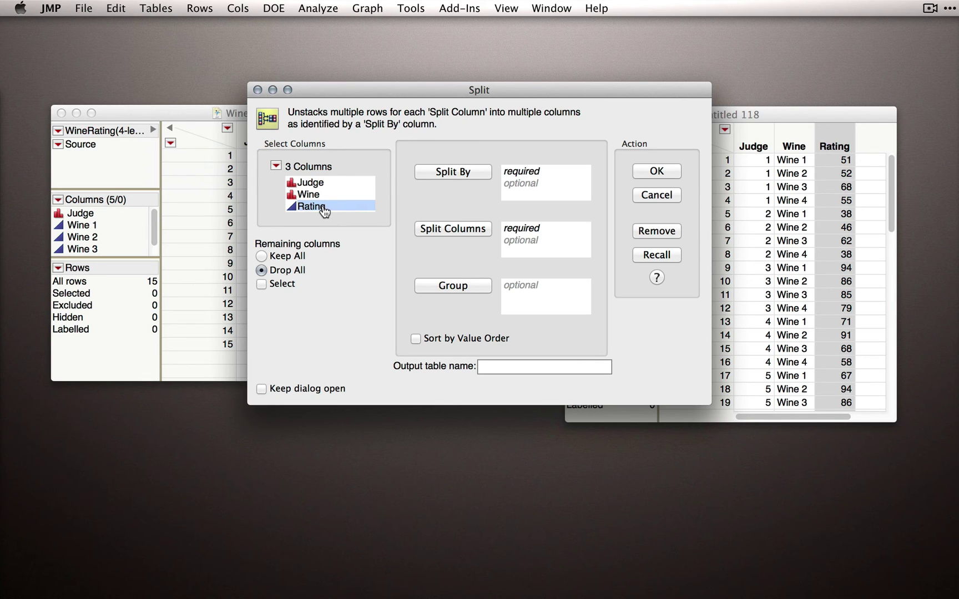
{"action": "left_click", "coordinate": [438, 230]}
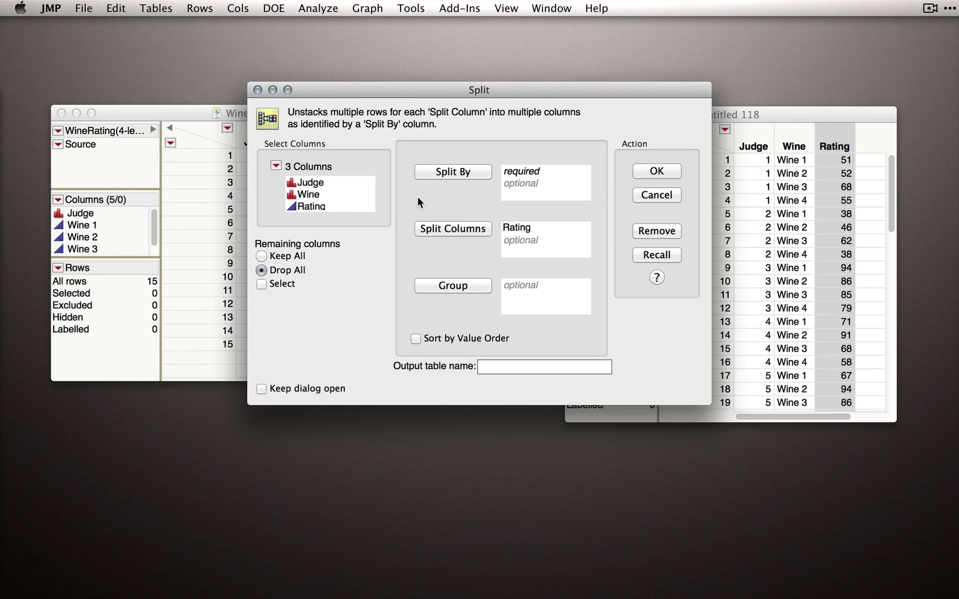
{"action": "left_click", "coordinate": [329, 196]}
{"action": "left_click", "coordinate": [449, 176]}
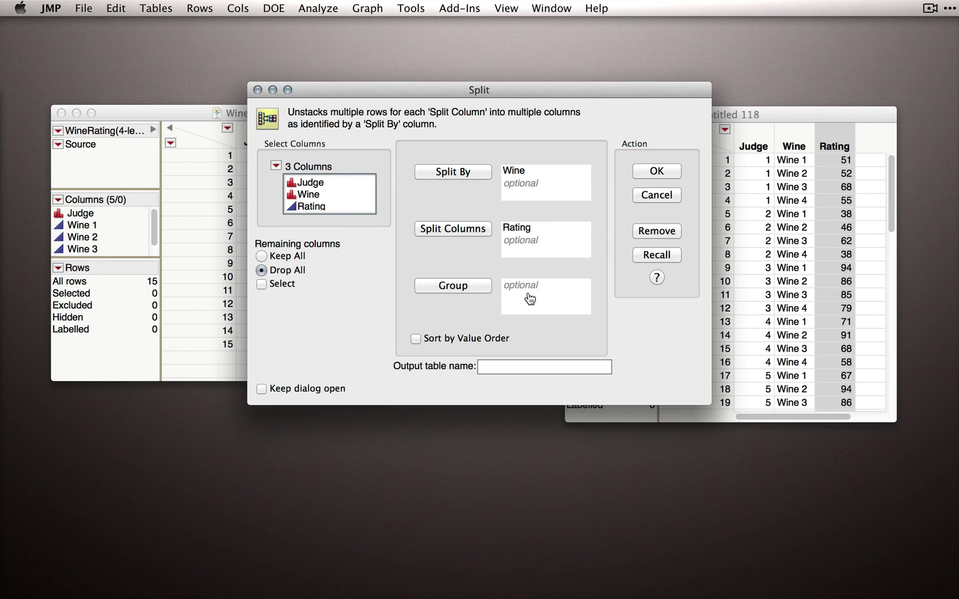
{"action": "left_click", "coordinate": [332, 183]}
{"action": "left_click", "coordinate": [479, 284]}
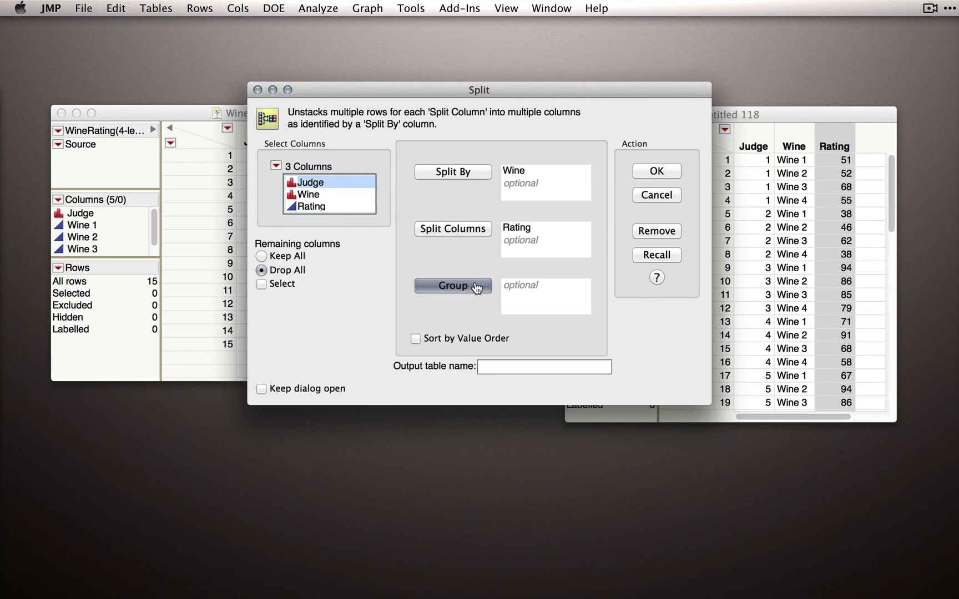
{"action": "left_click", "coordinate": [656, 172]}
{"action": "left_click_drag", "start_coordinate": [510, 209], "coordinate": [425, 207]}
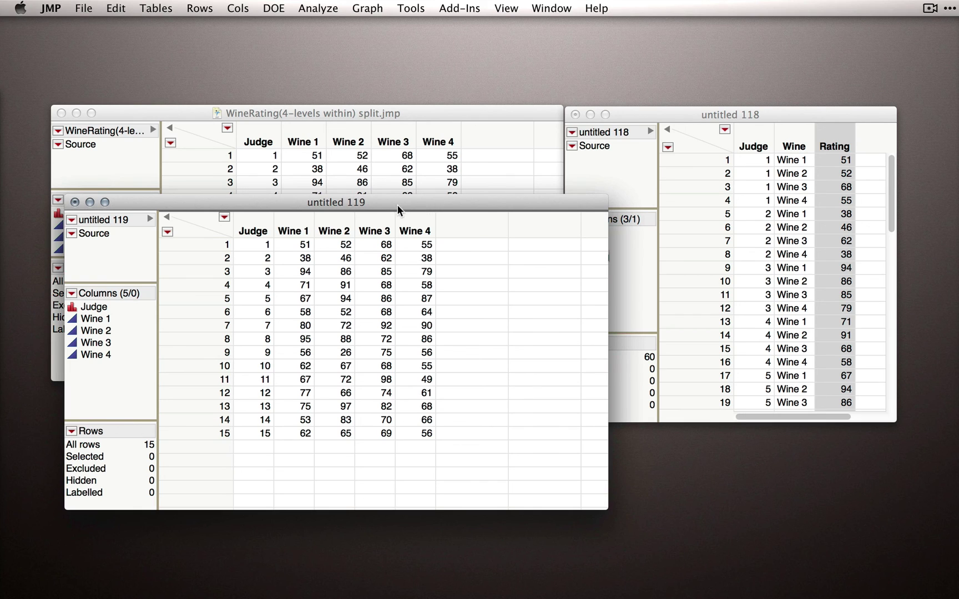
- Stack untitled 119's Wine 1–4 columns into Rating labelled Wine, creating untitled 120
{"action": "left_click", "coordinate": [157, 9]}
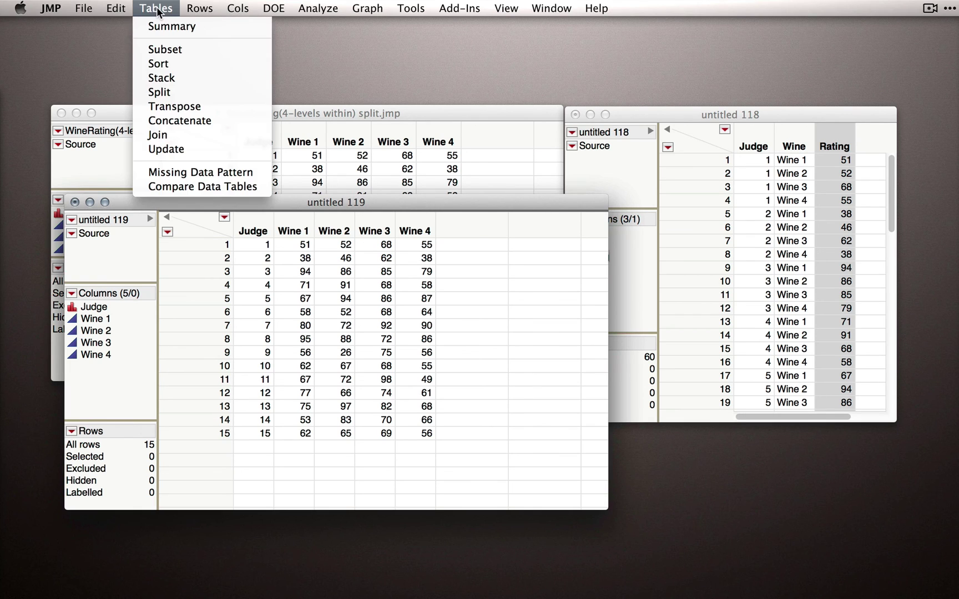
{"action": "left_click", "coordinate": [189, 79]}
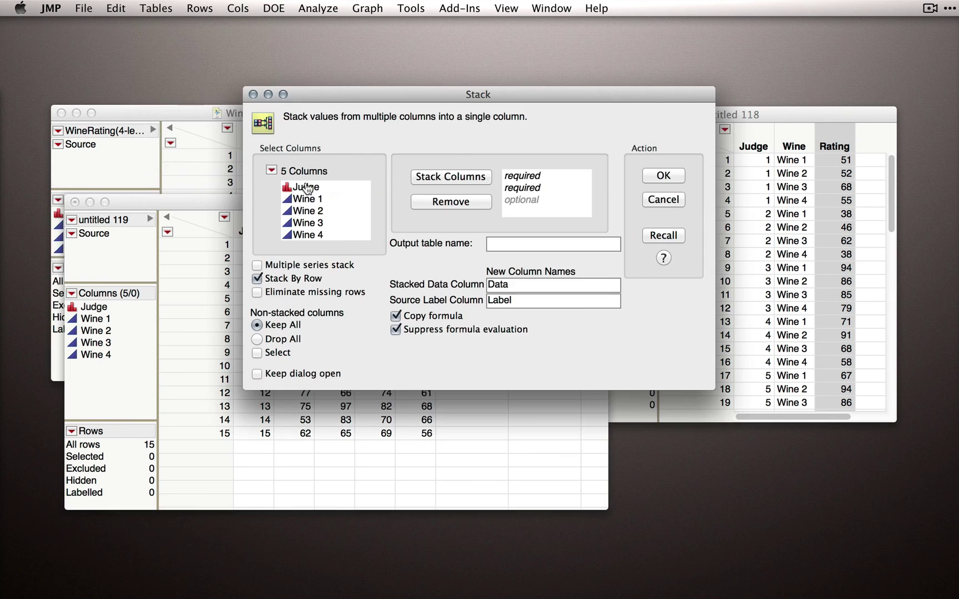
{"action": "left_click_drag", "start_coordinate": [304, 199], "coordinate": [306, 235]}
{"action": "left_click", "coordinate": [469, 183]}
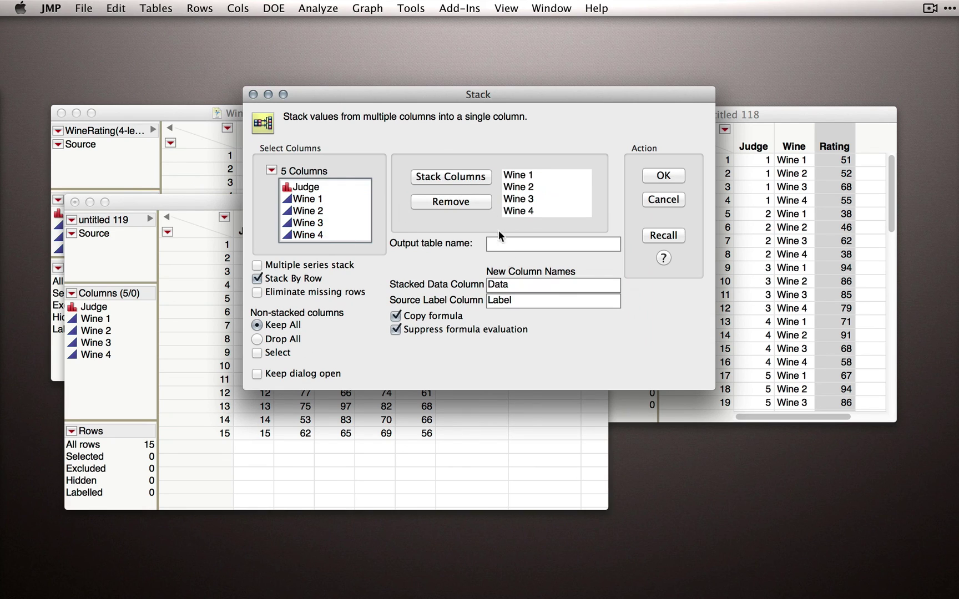
{"action": "left_click", "coordinate": [516, 284]}
{"action": "type", "text": "Rating"}
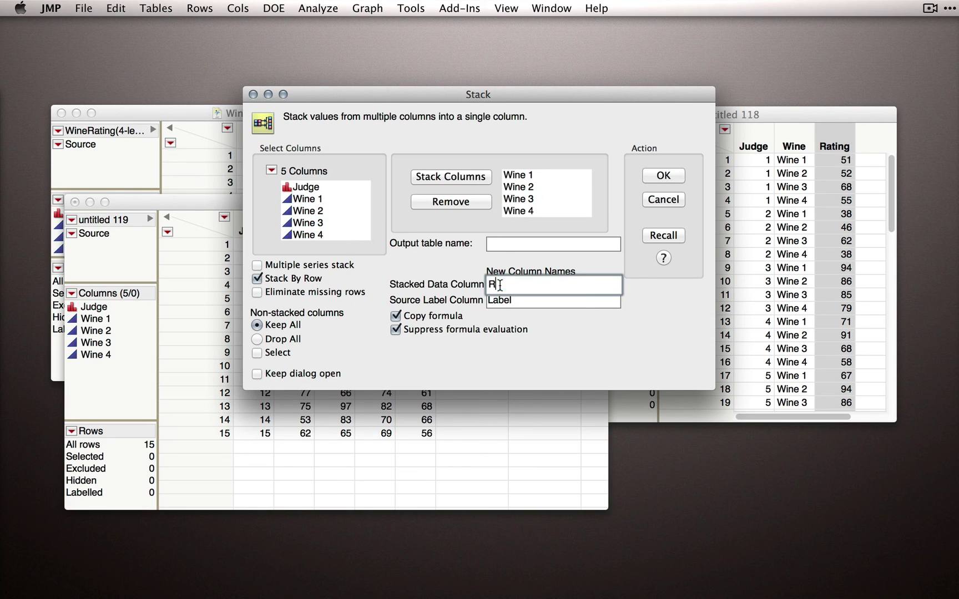
{"action": "key", "text": "Tab"}
{"action": "type", "text": "Wine"}
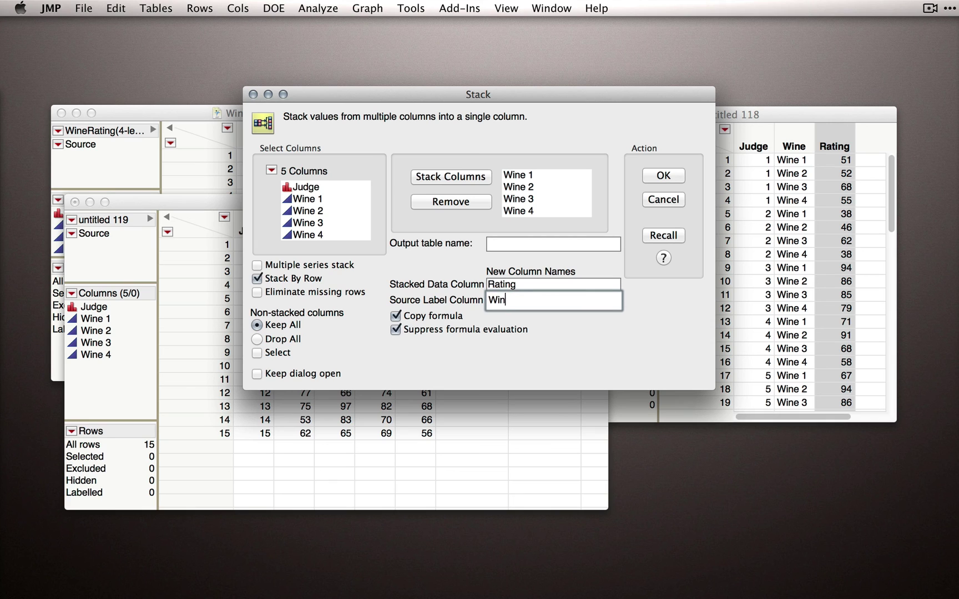
{"action": "left_click", "coordinate": [660, 176]}
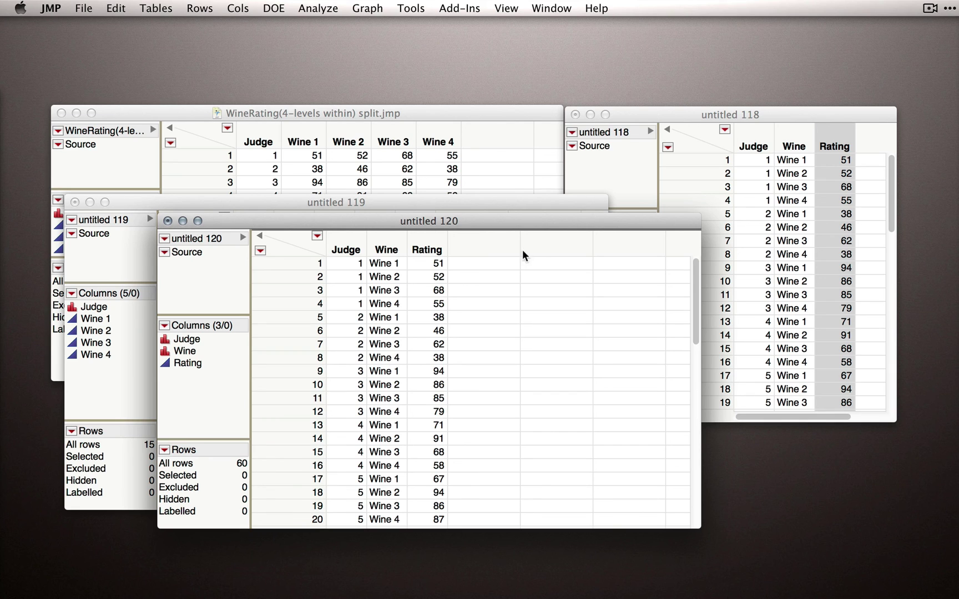
- Close untitled 120 and untitled 119, discarding both without saving
{"action": "left_click", "coordinate": [167, 221]}
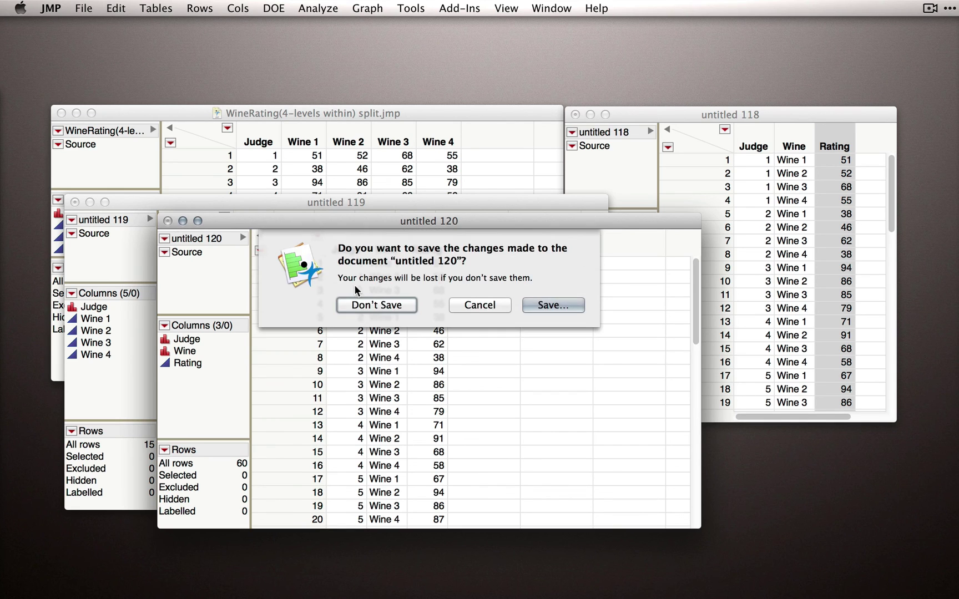
{"action": "left_click", "coordinate": [361, 303]}
{"action": "left_click", "coordinate": [78, 203]}
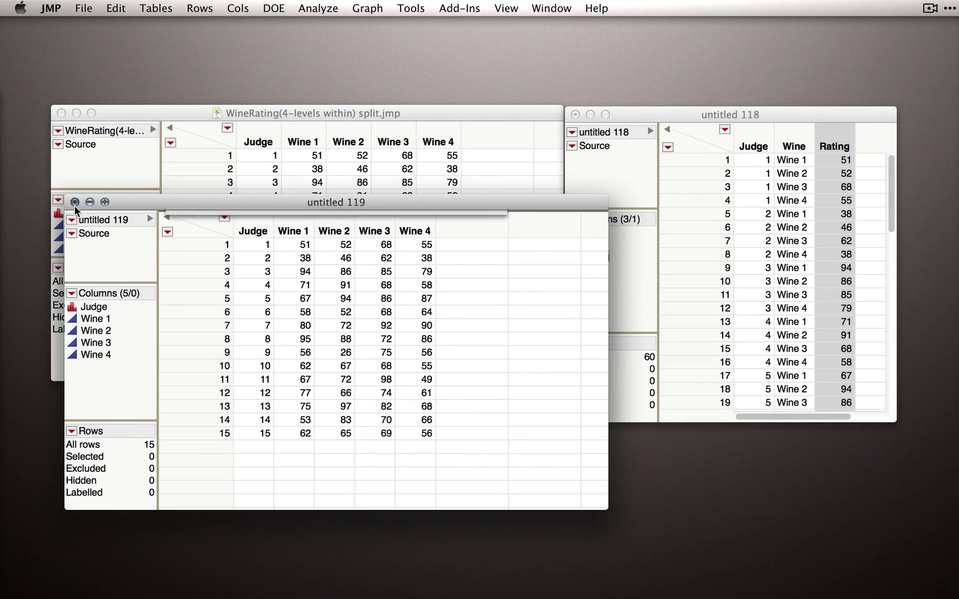
{"action": "left_click", "coordinate": [285, 285]}
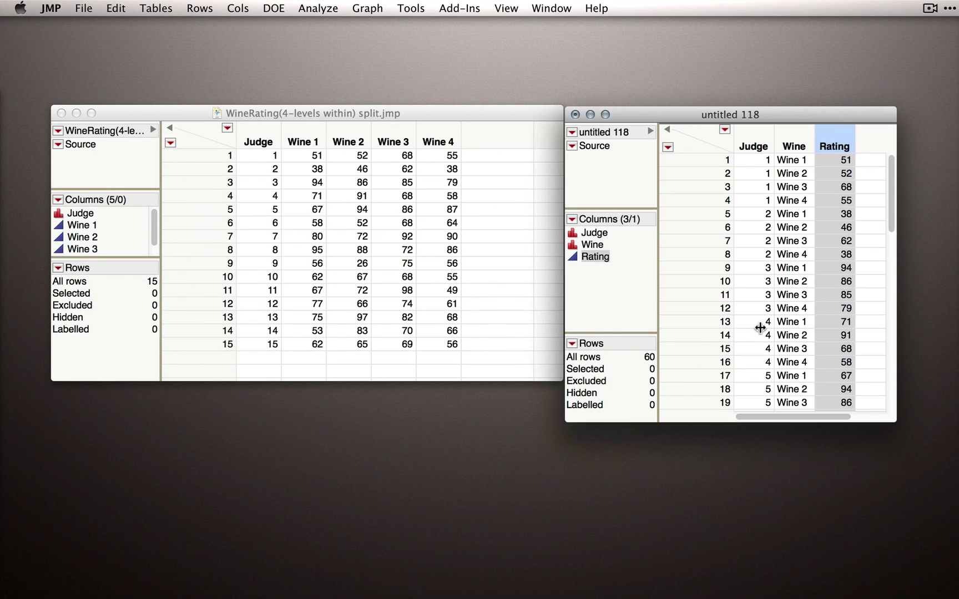